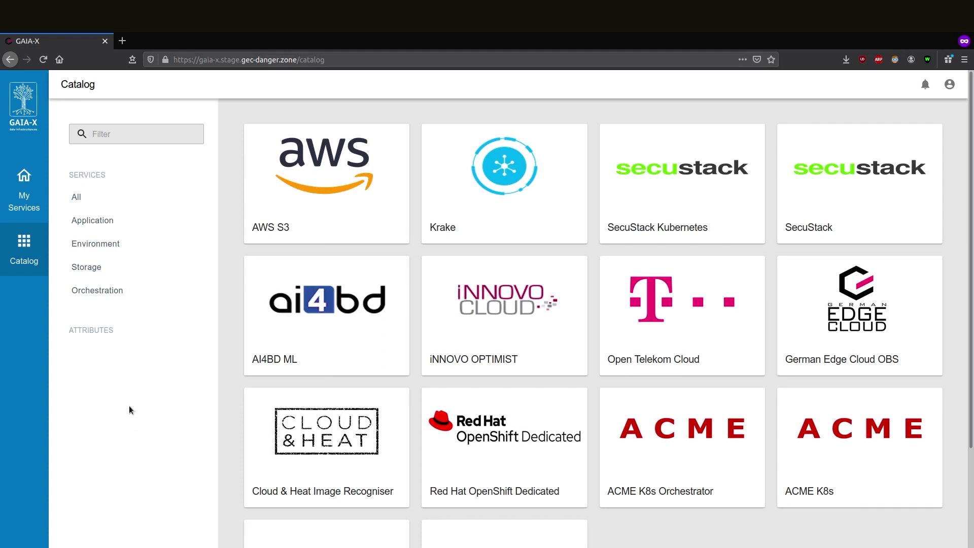
Filter the catalog to Application services in the Handwriting Detection category and open the AI4BD ML service
click(98, 222)
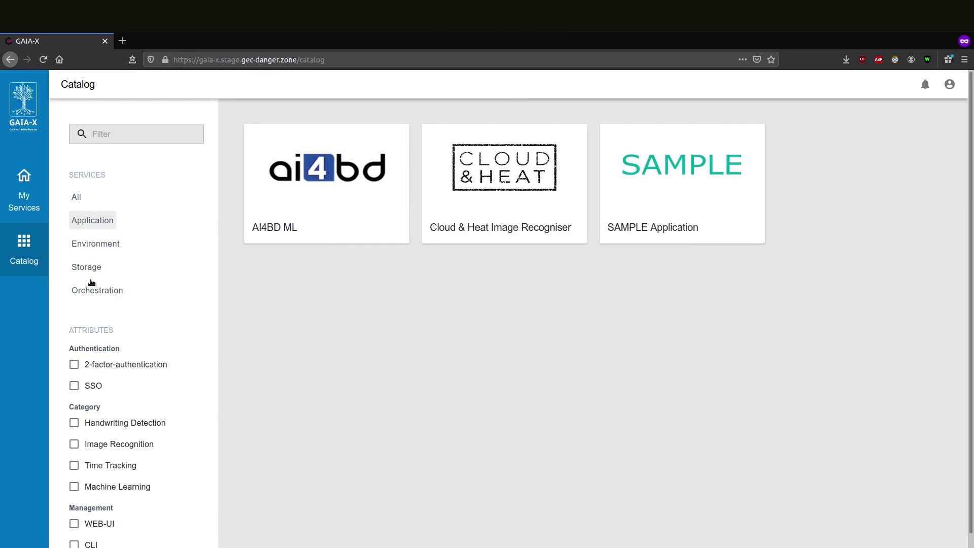
click(76, 426)
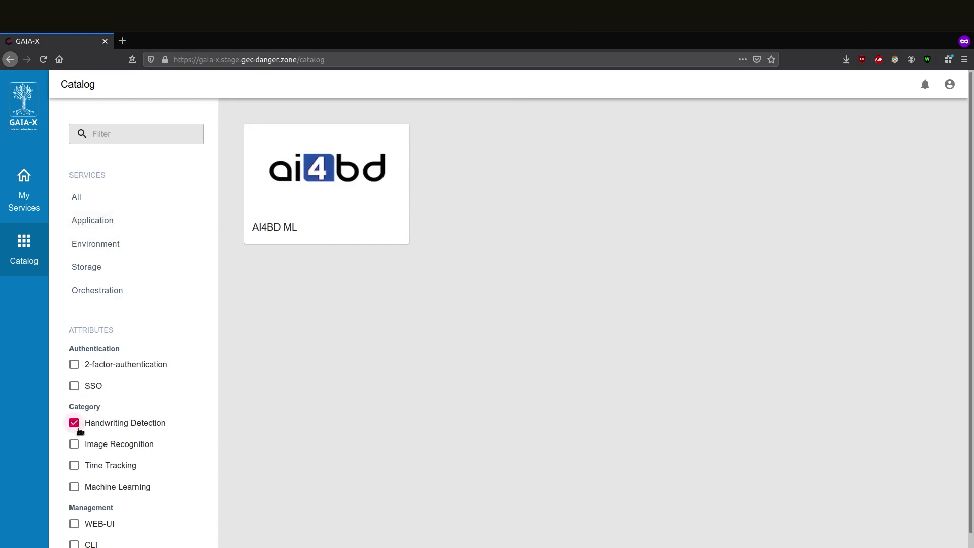
click(314, 209)
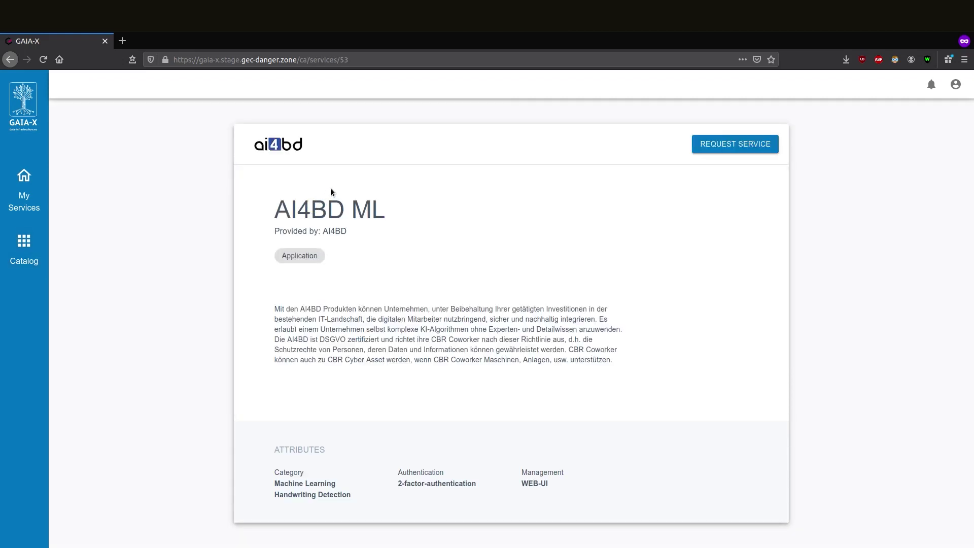
Start requesting AI4BD ML and select AWS S3 storage, filtering by 99,99% availability, client-side-encryption and the Europe location
click(726, 146)
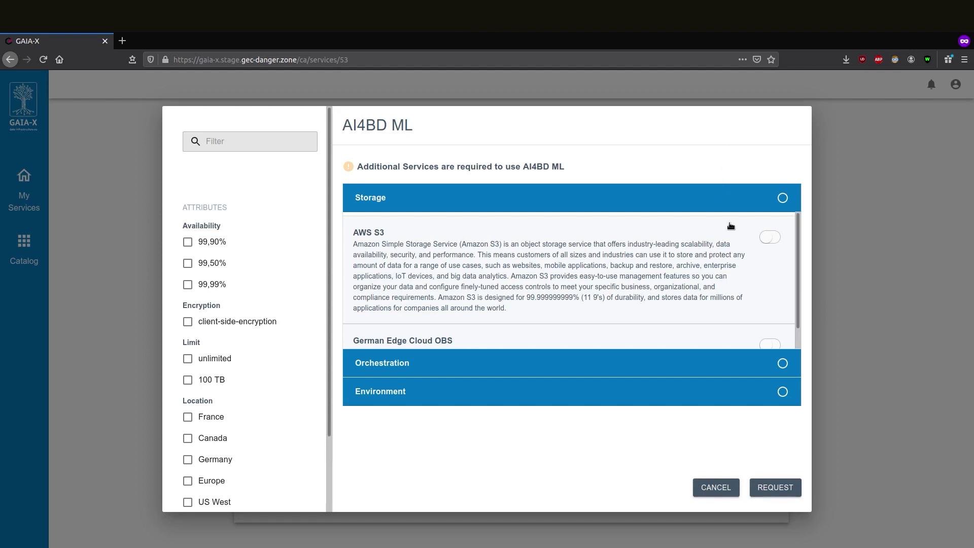
scroll(751, 272, down, 1)
scroll(750, 276, up, 1)
click(187, 286)
click(186, 321)
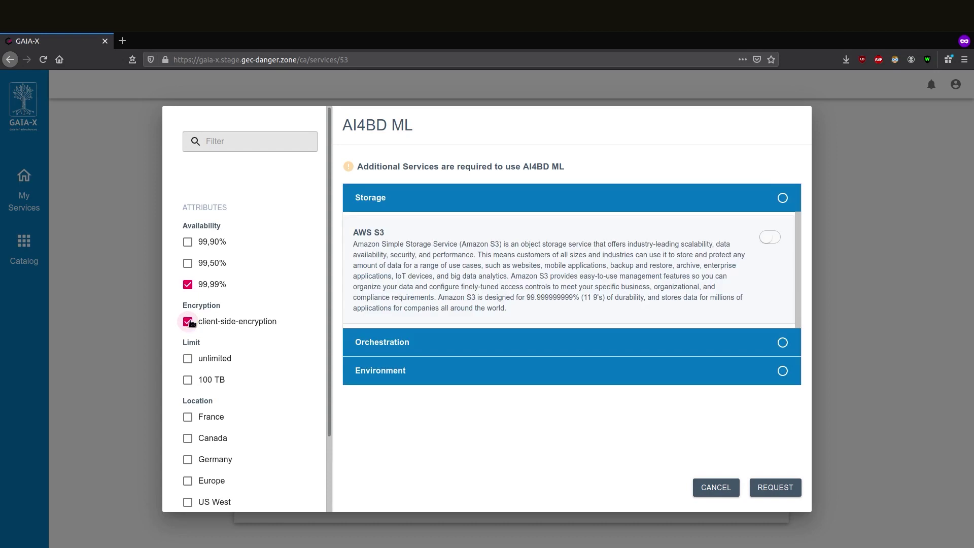
scroll(184, 325, down, 1)
scroll(182, 327, down, 2)
click(188, 394)
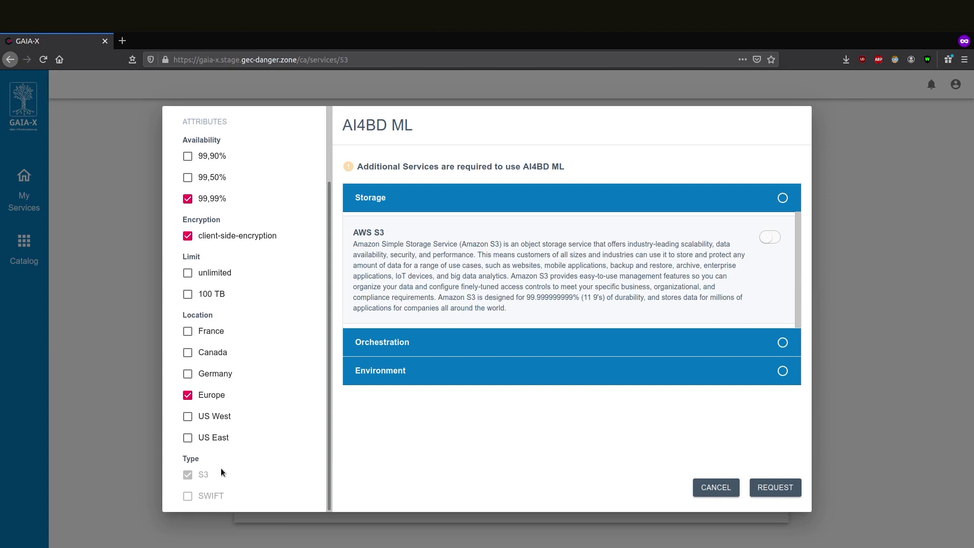
click(763, 237)
Filter the Environment services by C5 attestation, the Secustack hypervisor and the Deutschland location
click(742, 365)
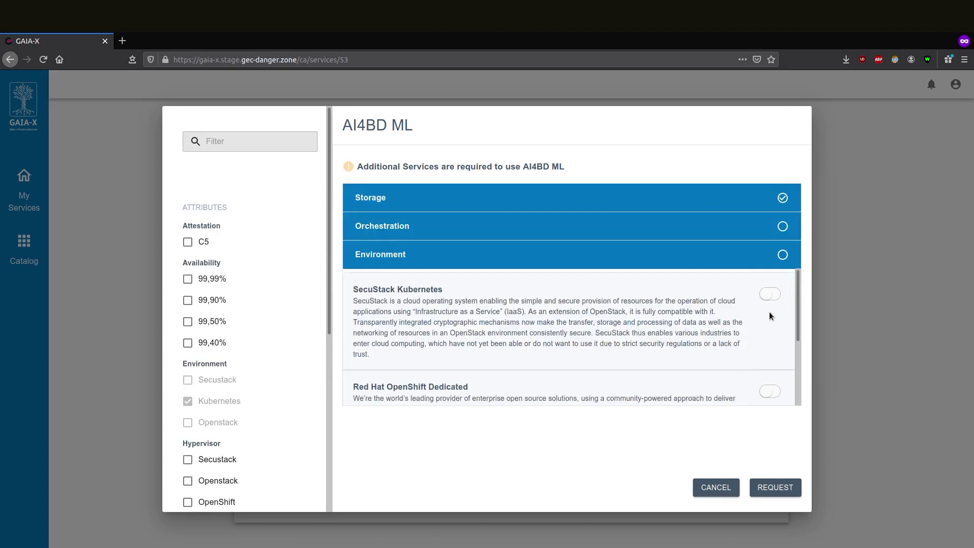
scroll(769, 316, down, 3)
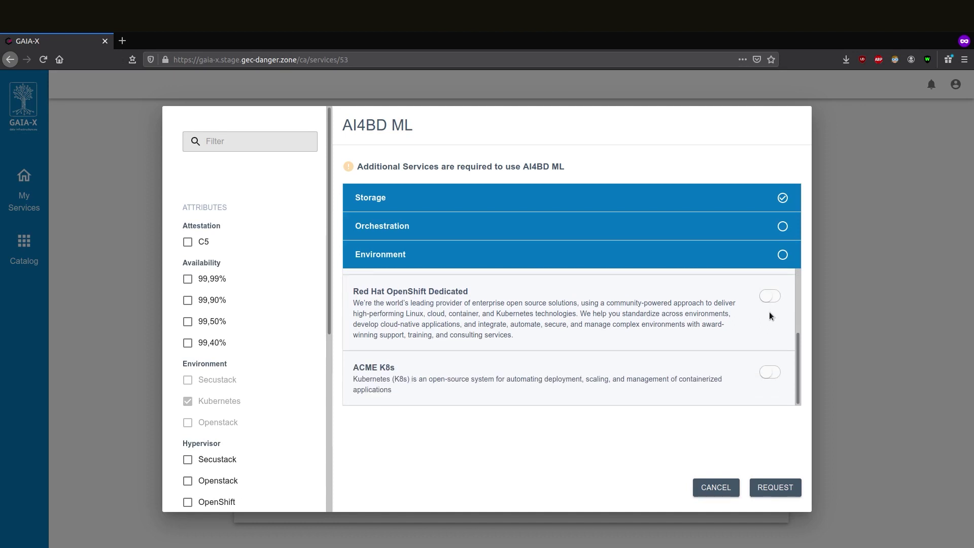
scroll(770, 316, up, 3)
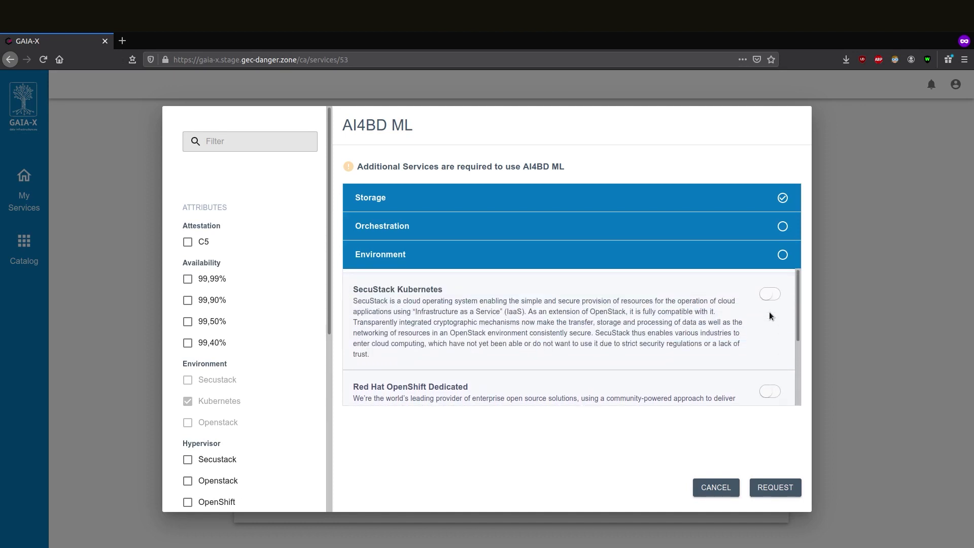
click(187, 242)
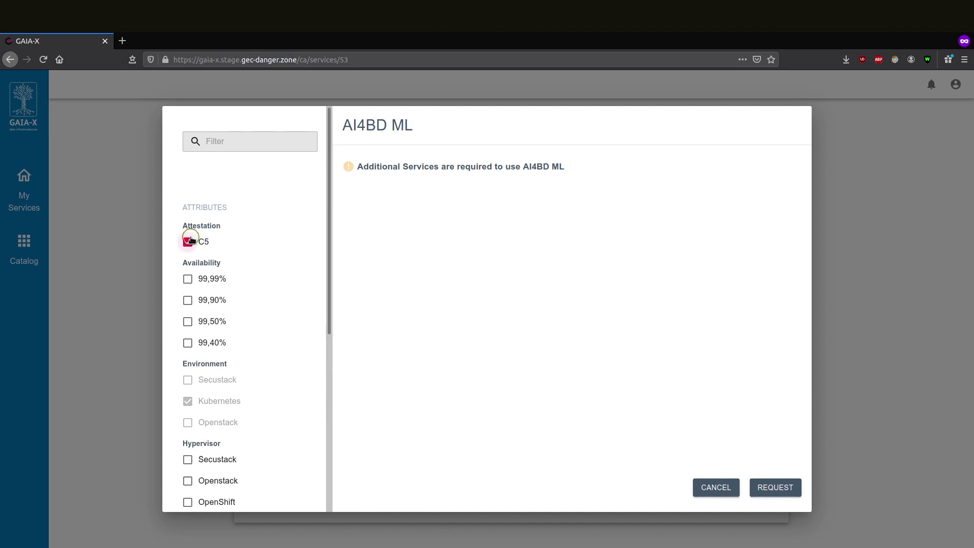
scroll(180, 246, down, 4)
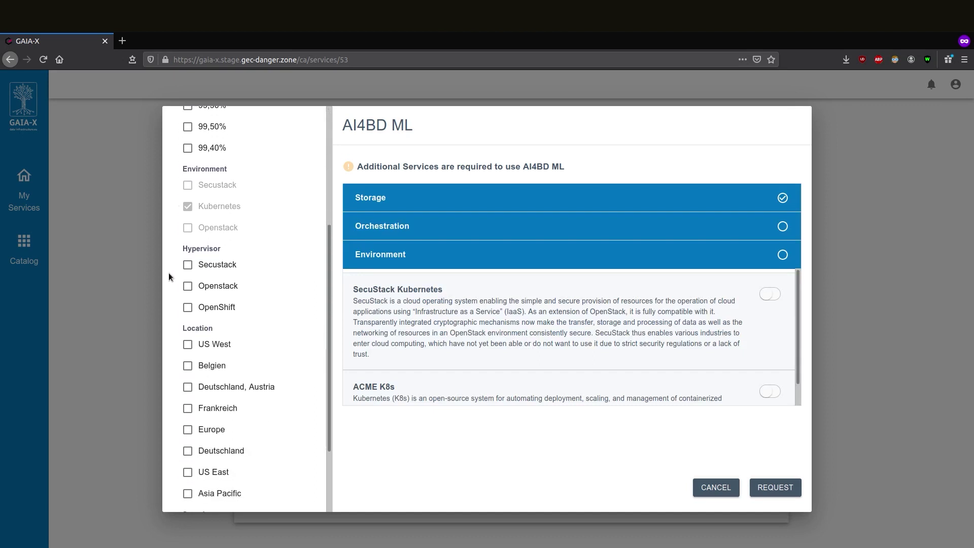
click(187, 264)
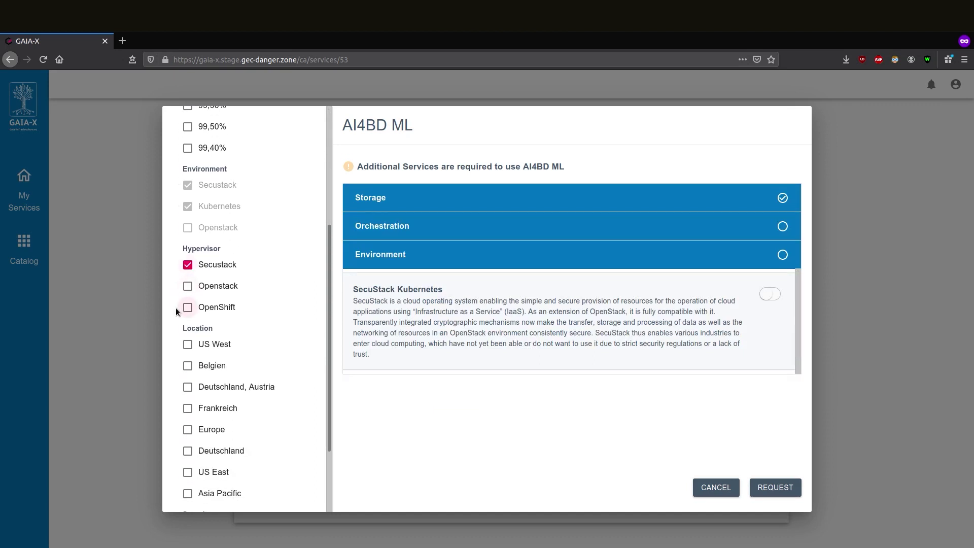
scroll(176, 312, down, 1)
scroll(173, 319, down, 1)
click(184, 355)
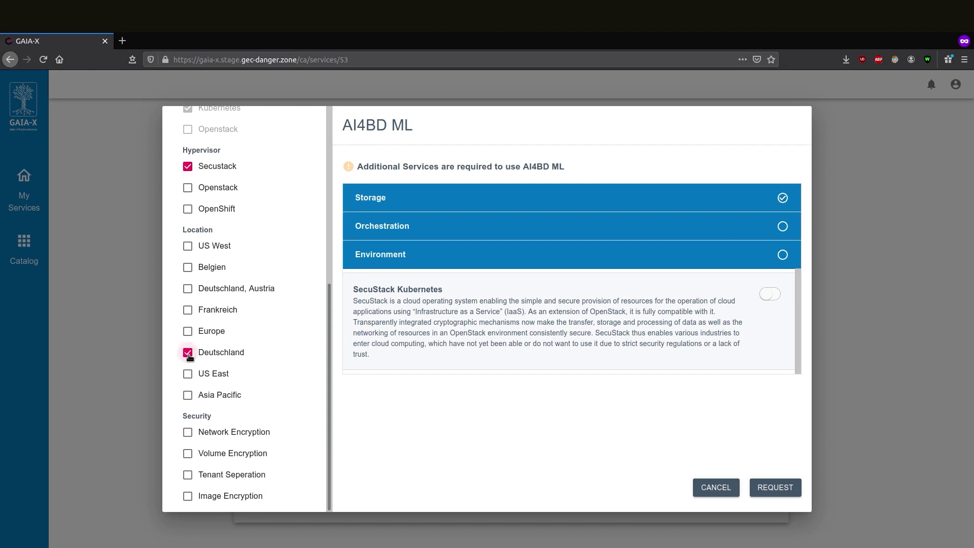
Require Network Encryption, Volume Encryption and Tenant Seperation, and select SecuStack Kubernetes as the environment
click(184, 431)
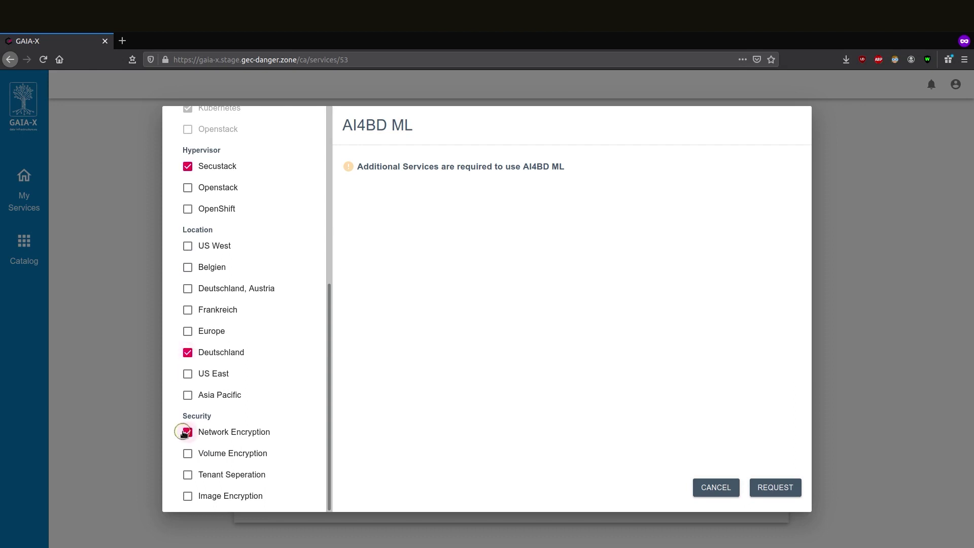
click(186, 451)
click(188, 477)
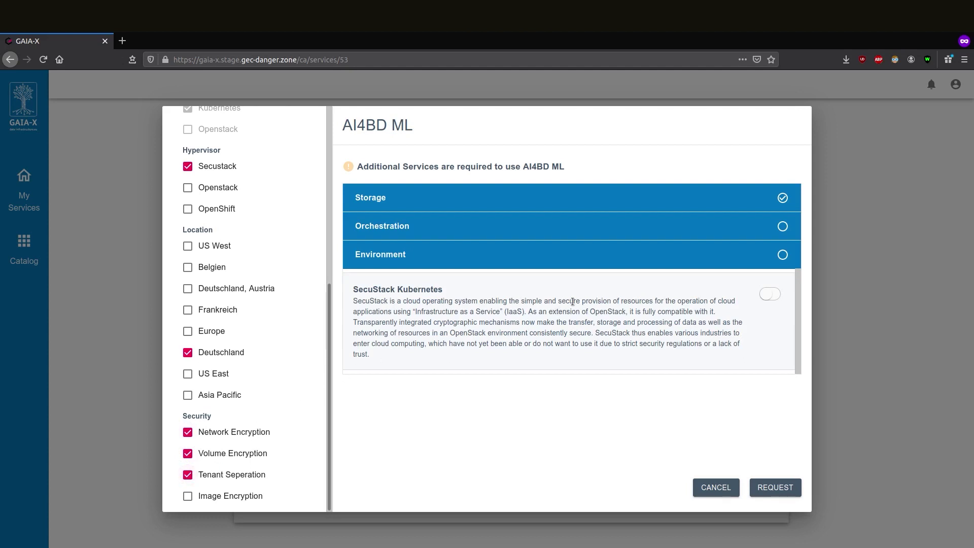
click(773, 297)
Select Krake for Orchestration, filtering by Energy Optimization, Apache 2.0 and GPL 3.0, and submit the service request
click(777, 229)
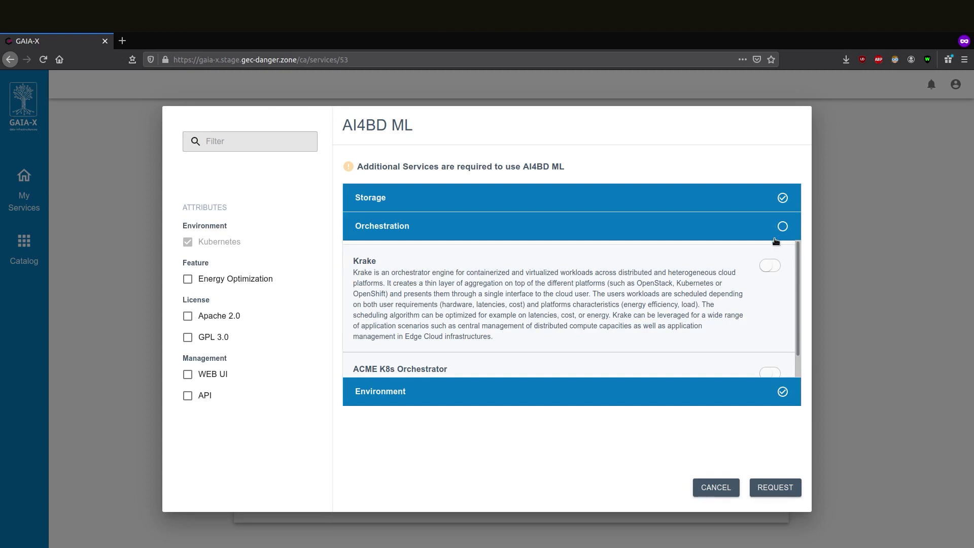
scroll(774, 308, down, 1)
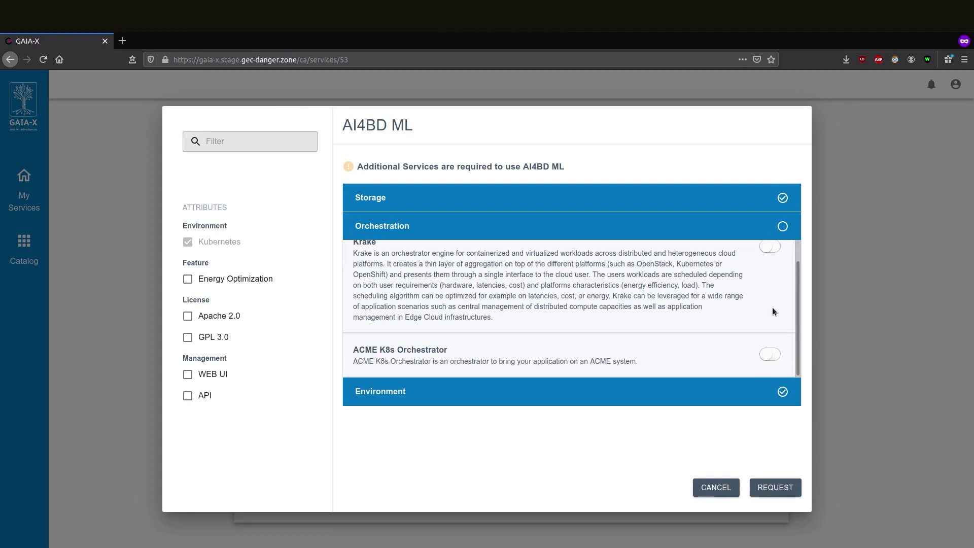
scroll(773, 311, up, 1)
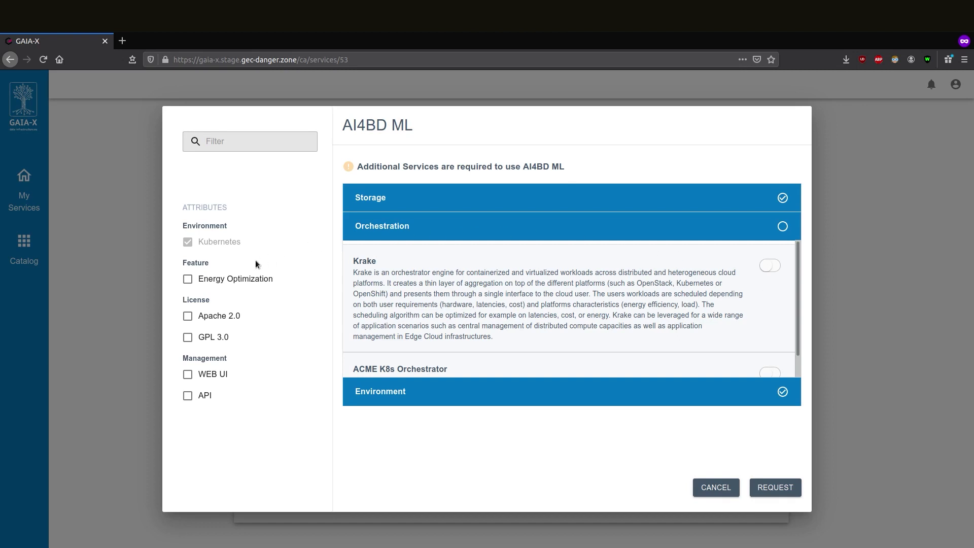
click(188, 317)
click(187, 337)
click(186, 279)
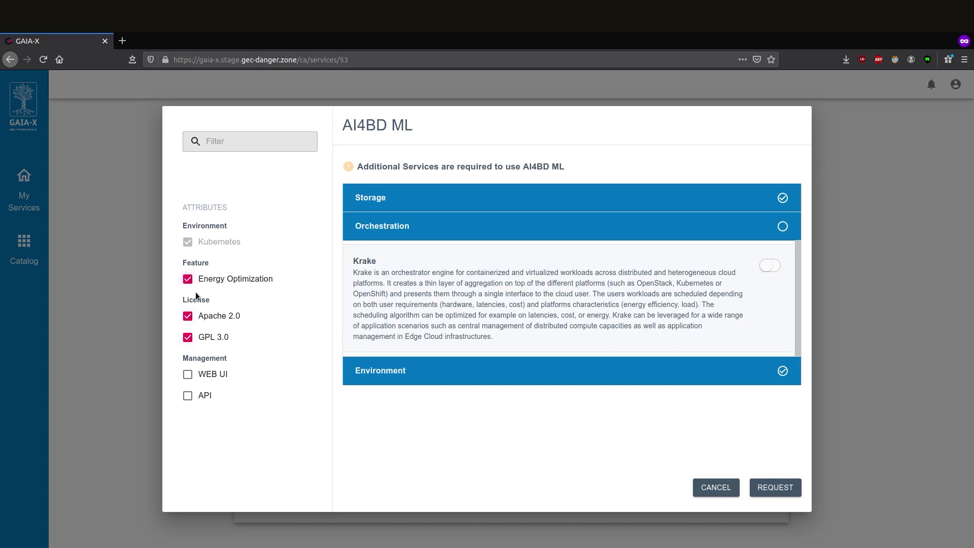
click(773, 265)
click(772, 487)
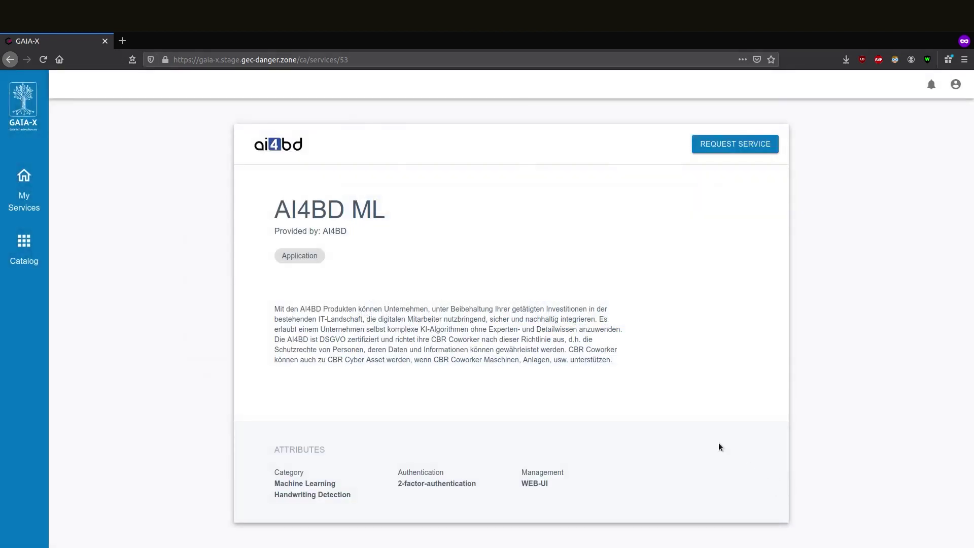
Go to the Krake service from My Services and name the service deployment "inference"
click(23, 190)
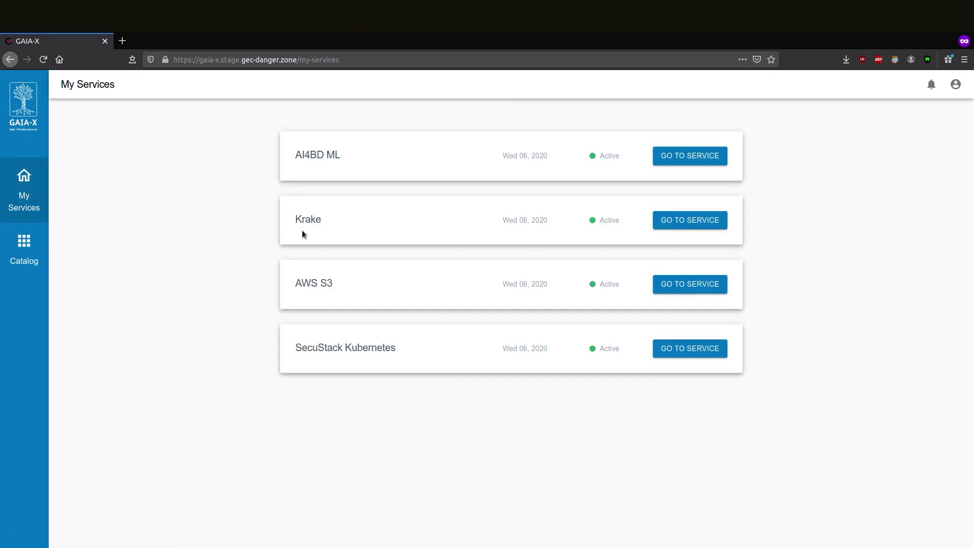
click(686, 229)
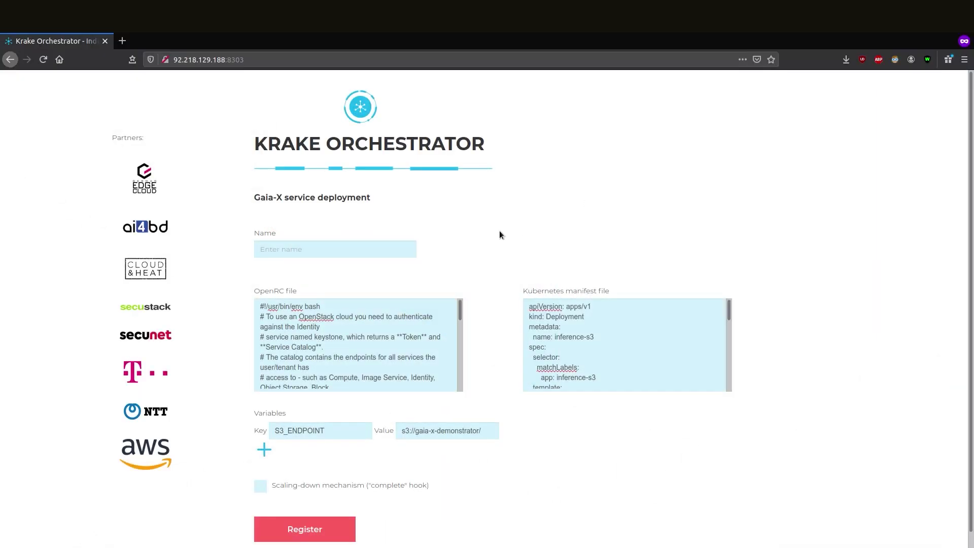
click(375, 250)
text(in)
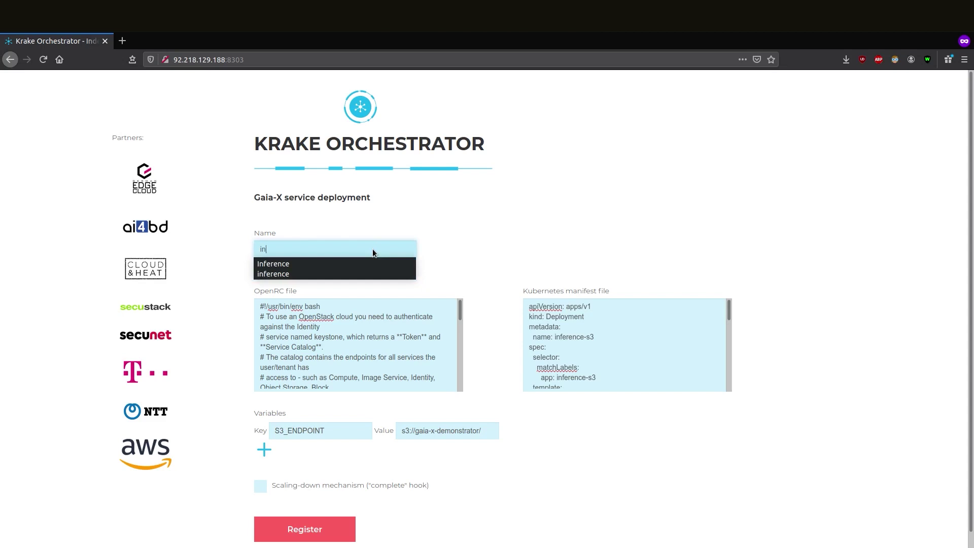
text(ference)
click(470, 230)
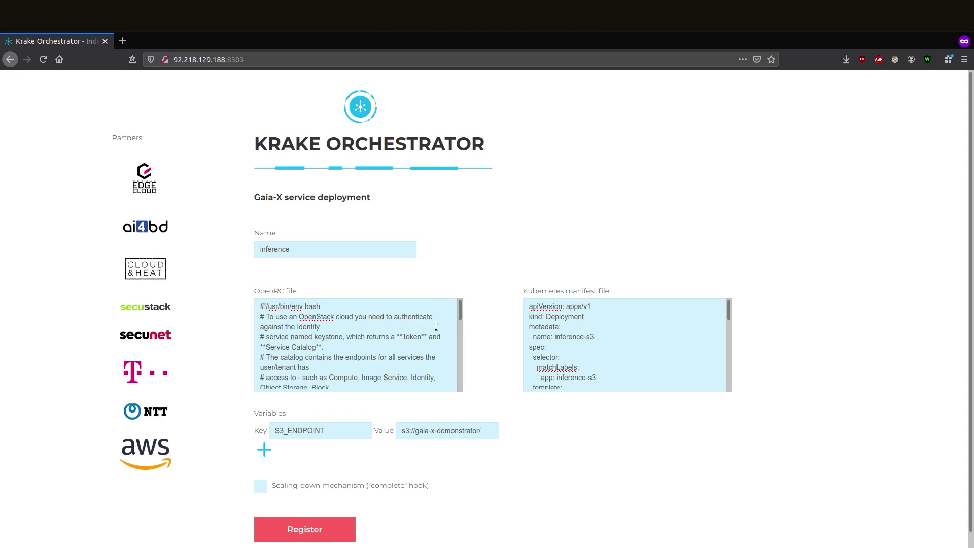
Review the OpenRC file and the Kubernetes manifest through to their ends, and register the deployment
scroll(444, 321, down, 3)
scroll(444, 321, down, 10)
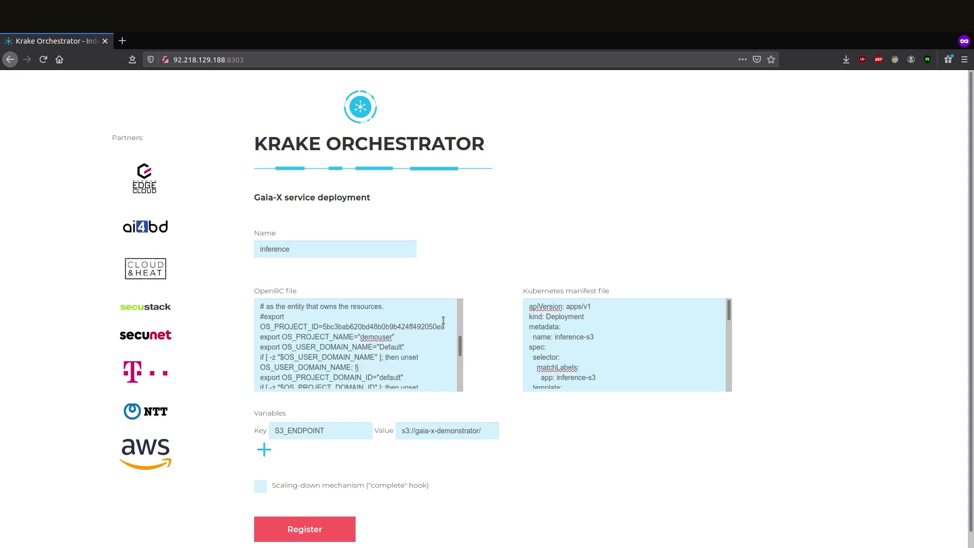
scroll(443, 321, down, 5)
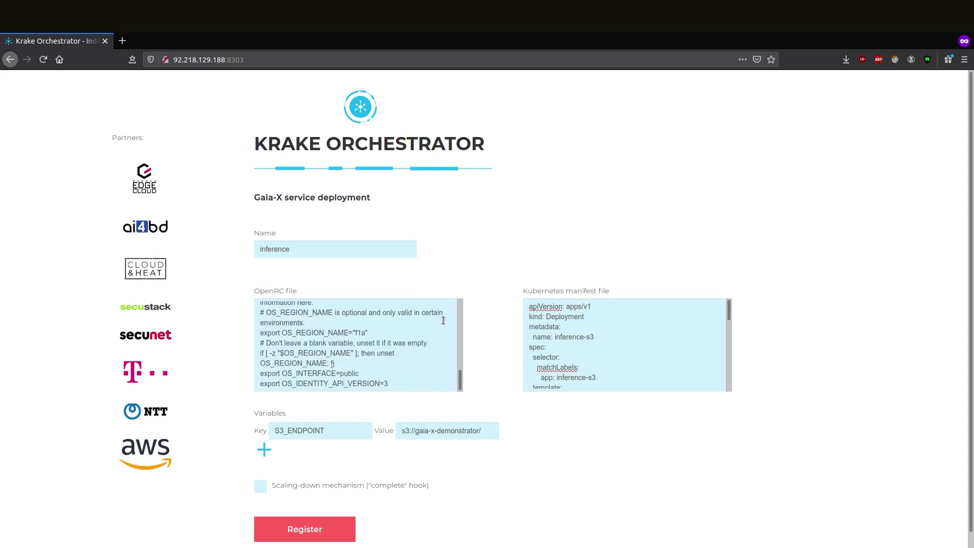
click(680, 311)
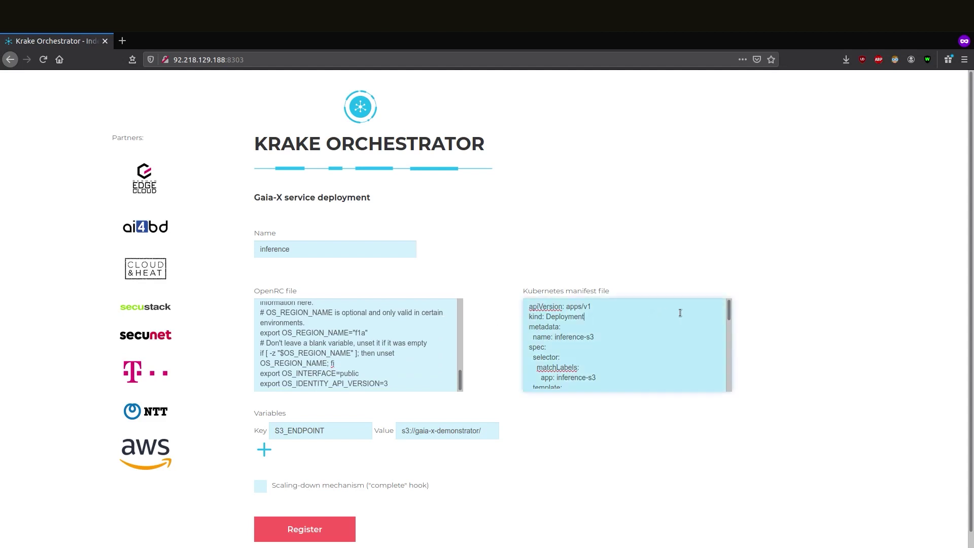
scroll(686, 312, down, 3)
scroll(686, 313, down, 8)
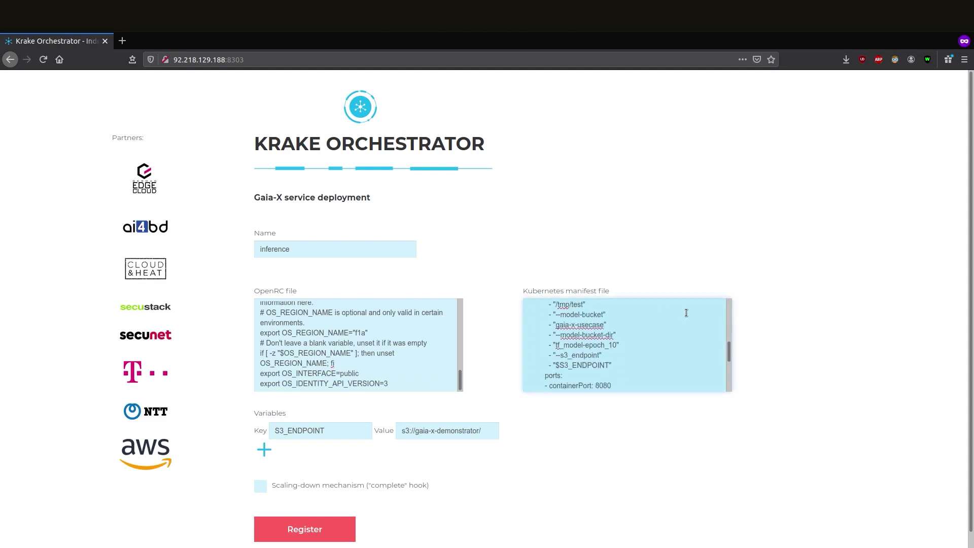
scroll(686, 312, down, 2)
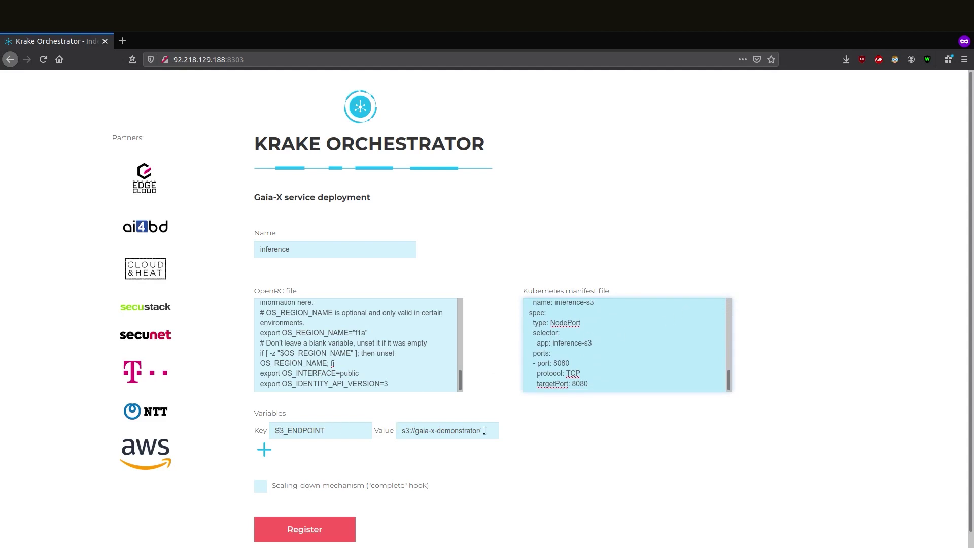
click(293, 523)
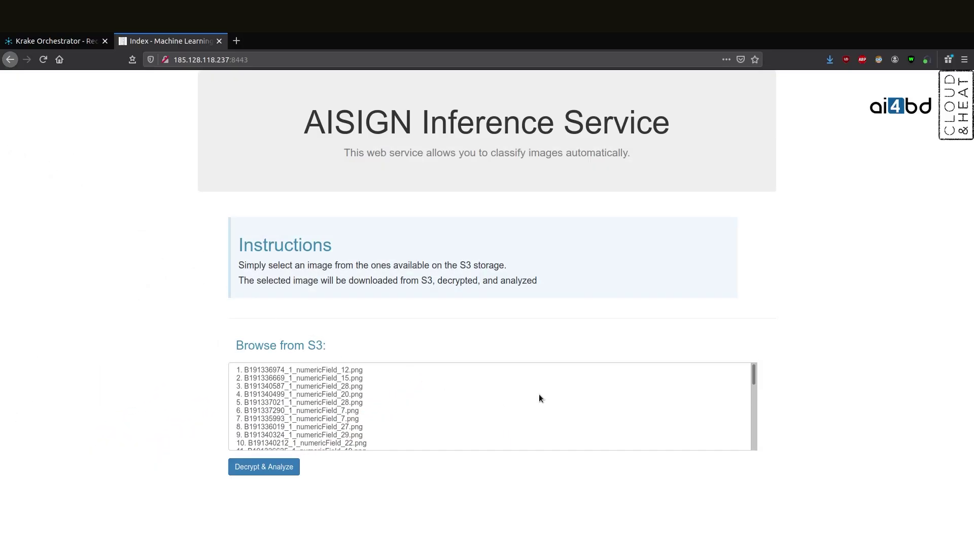
Decrypt and analyze the S3 image B191340280_1_numericField_24.png, and return to the image selection
scroll(540, 395, down, 4)
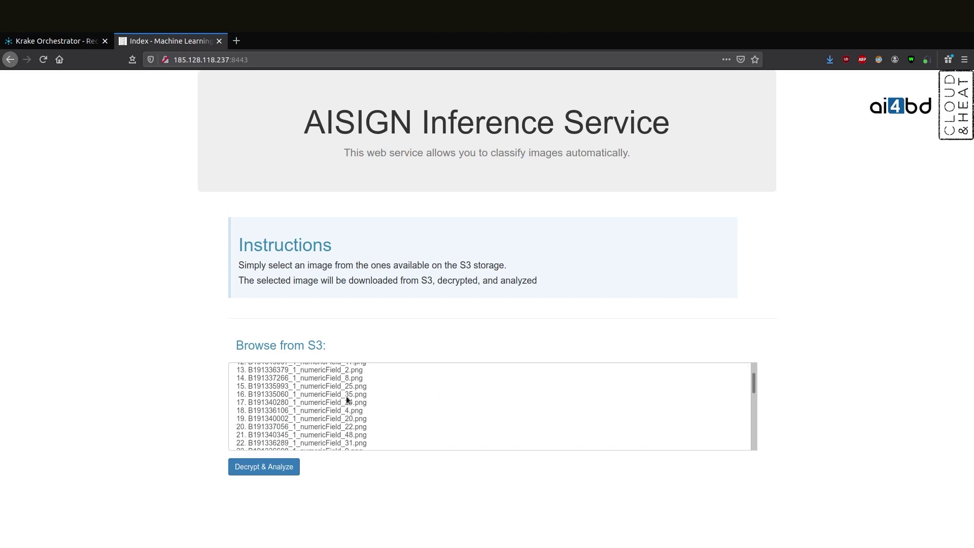
click(321, 401)
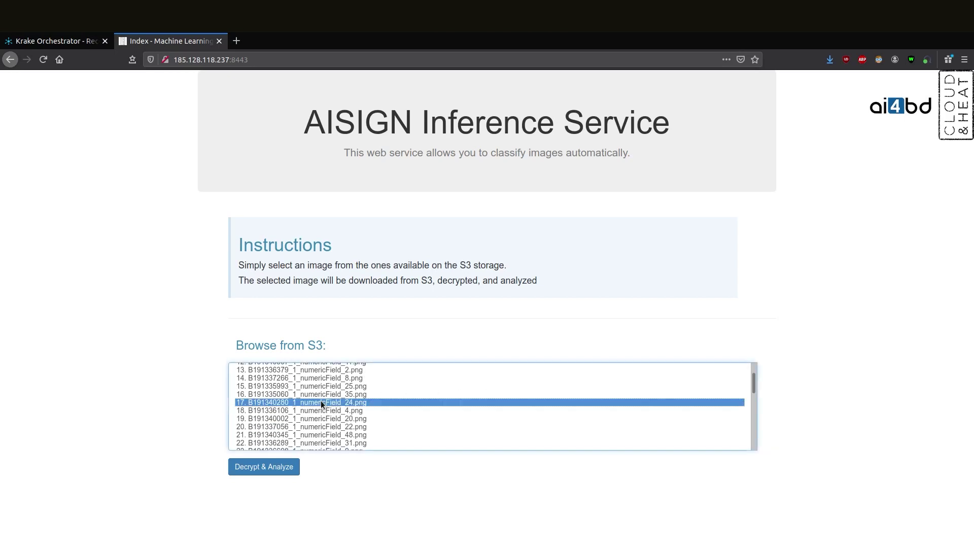
click(268, 467)
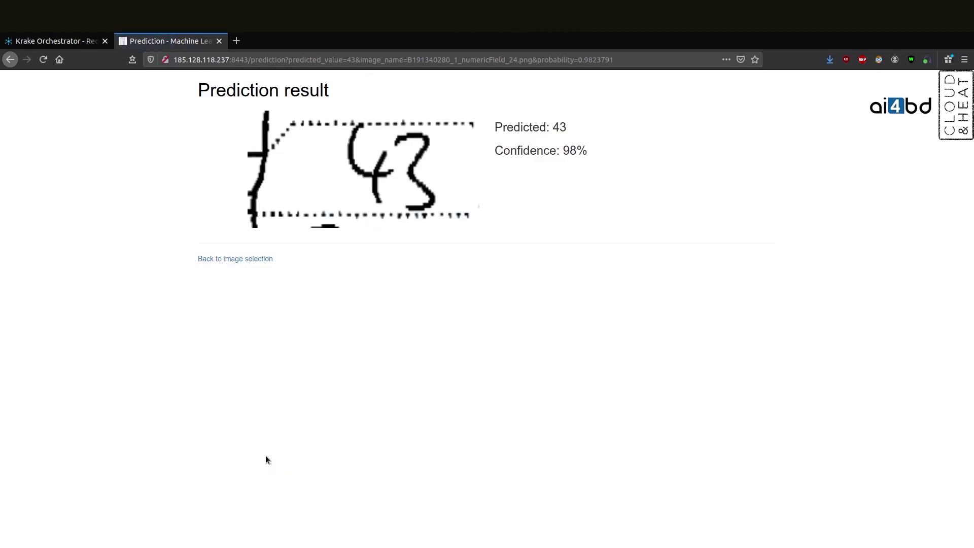
click(246, 258)
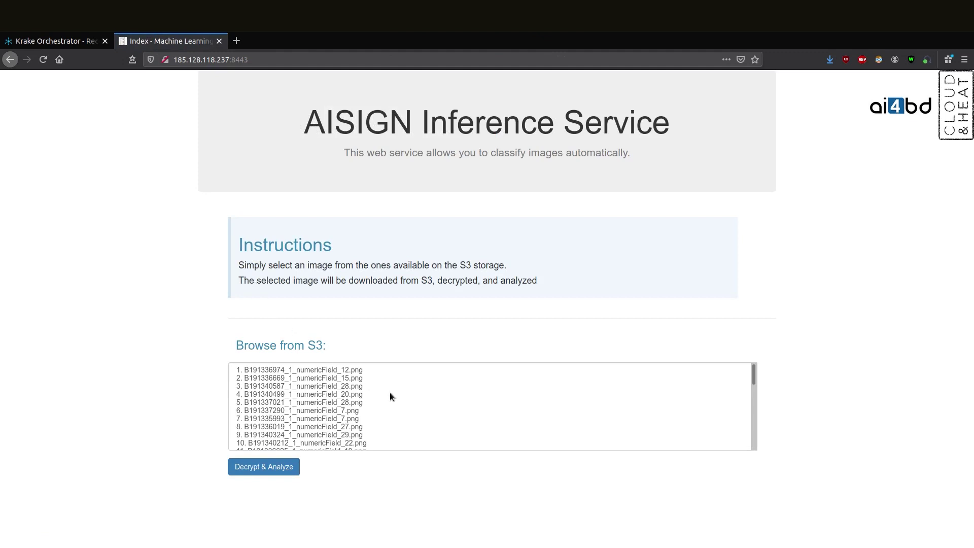
Decrypt and analyze the S3 image B191335884_1_numericField_12.png, and return to the image selection
scroll(403, 398, down, 7)
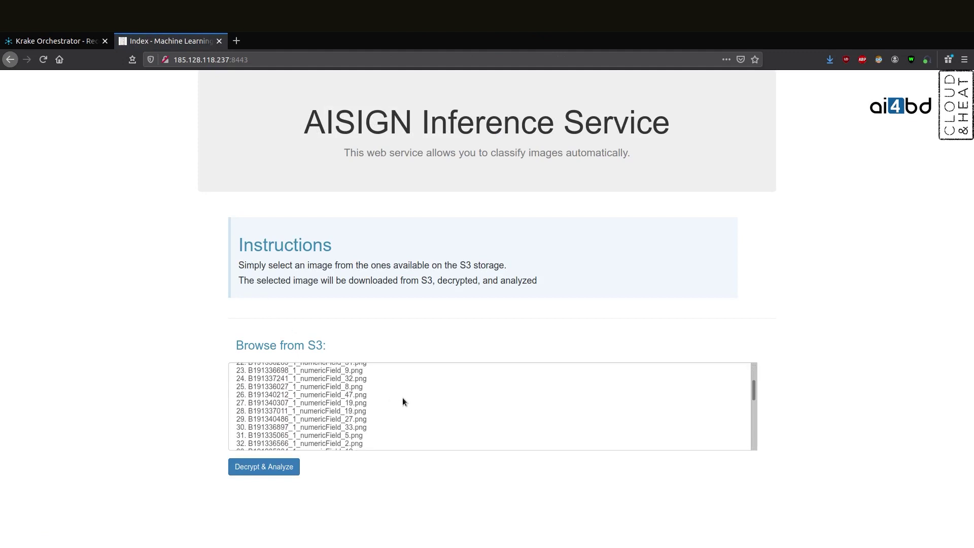
scroll(403, 397, down, 3)
click(270, 410)
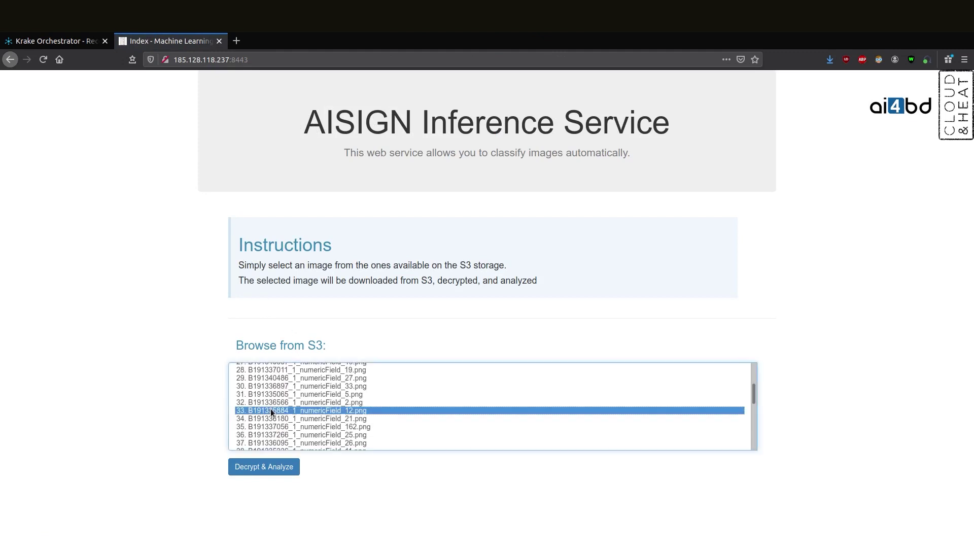
click(267, 468)
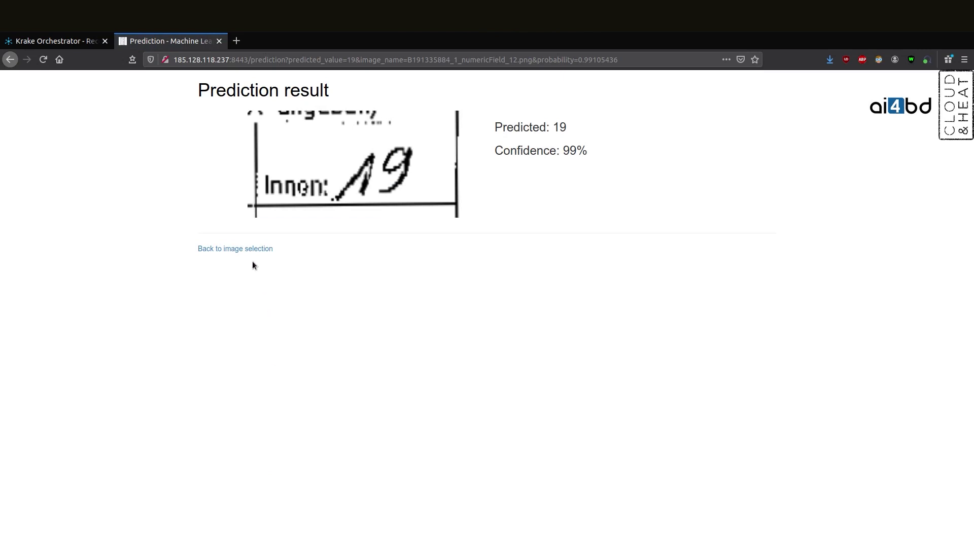
click(235, 250)
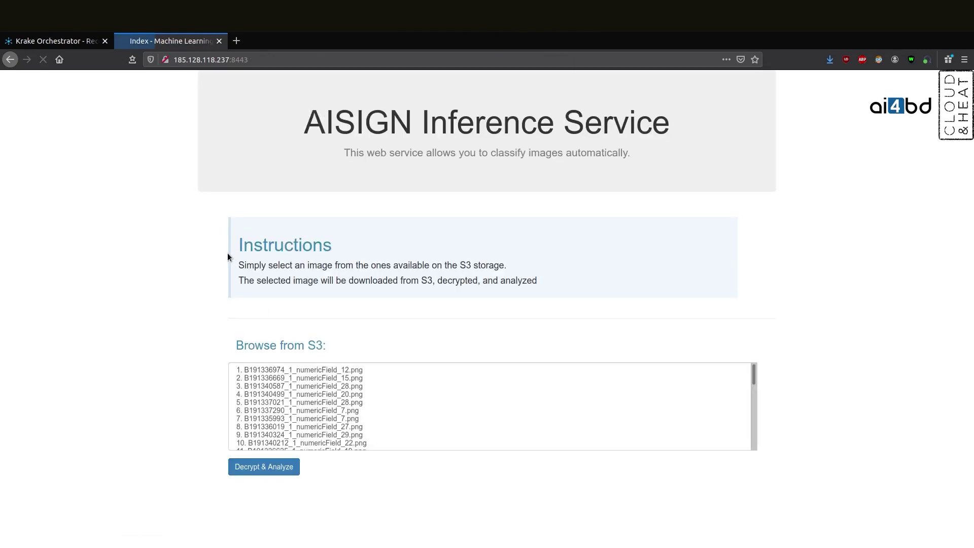